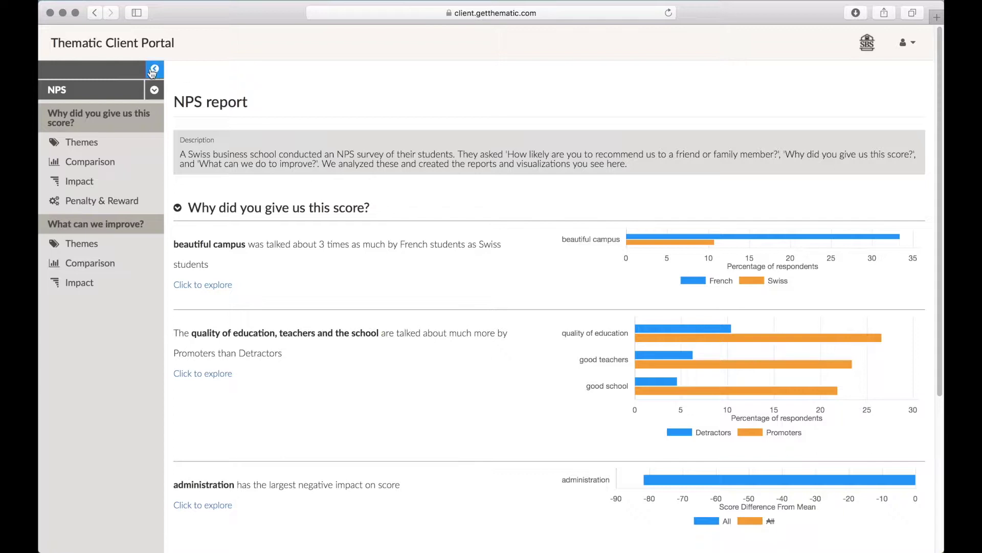
# - Collapse and restore the navigation sidebar and its NPS section
pyautogui.click(154, 68)
pyautogui.click(48, 72)
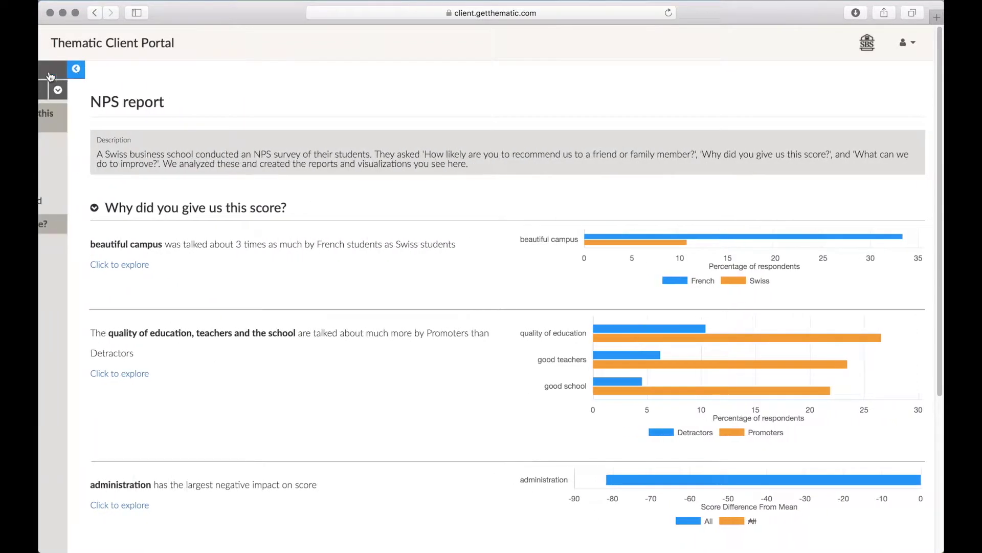
pyautogui.click(154, 91)
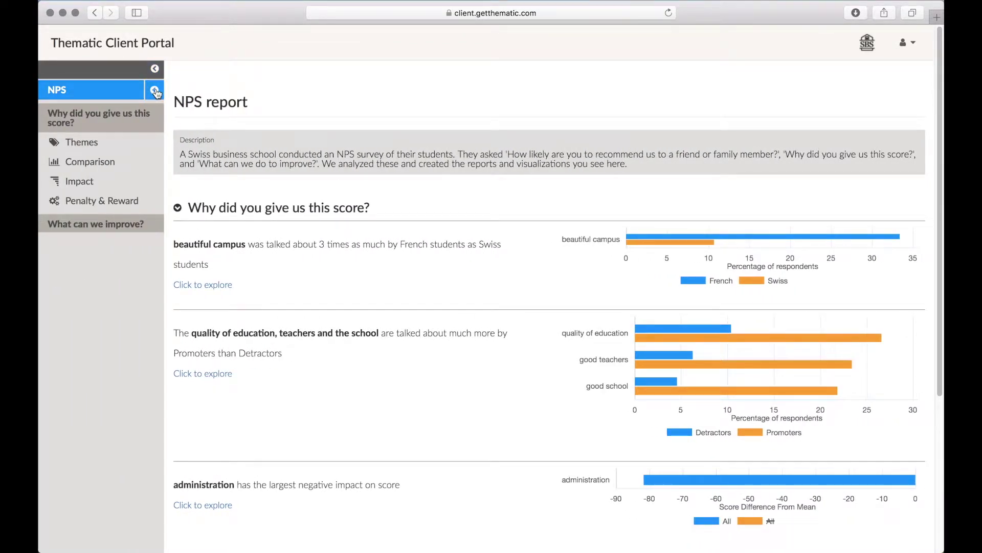
pyautogui.click(155, 91)
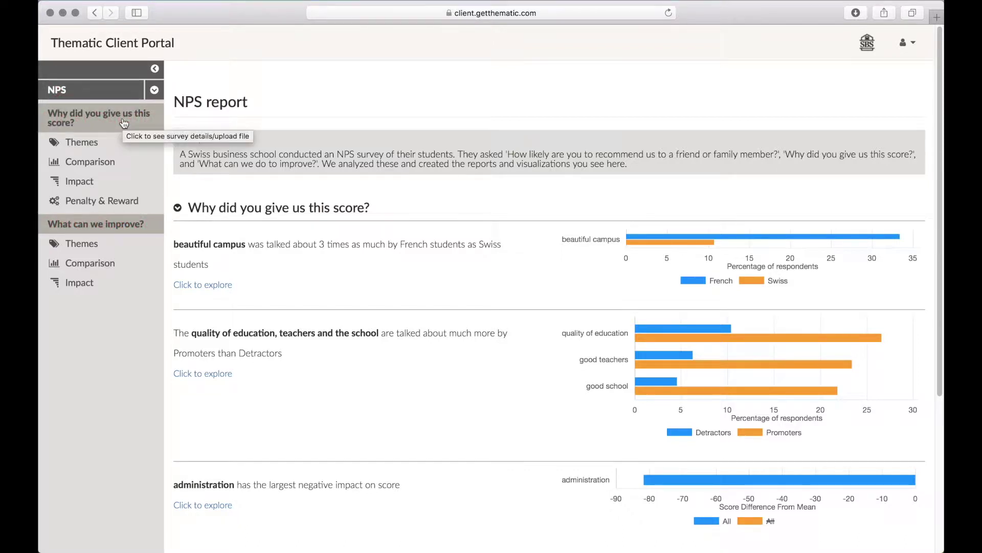
# - Open the themes for "Why did you give us this score?" and inspect the sub-themes of courses taught
pyautogui.click(102, 145)
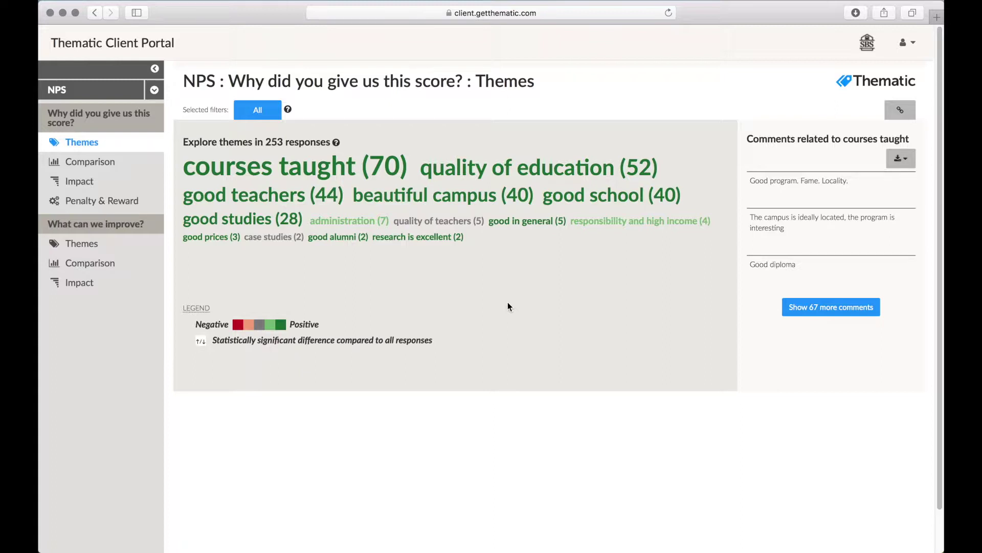
pyautogui.moveTo(355, 169)
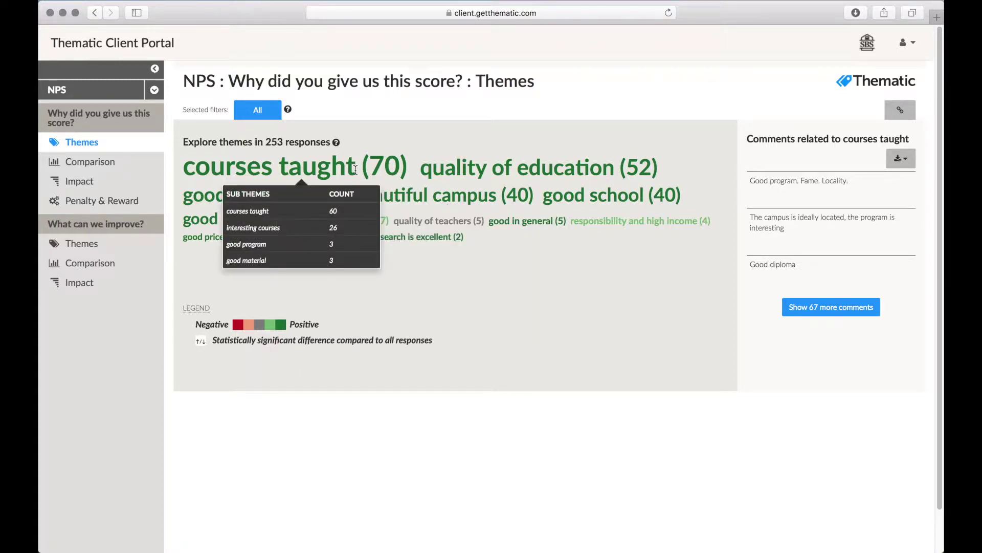
pyautogui.moveTo(423, 238)
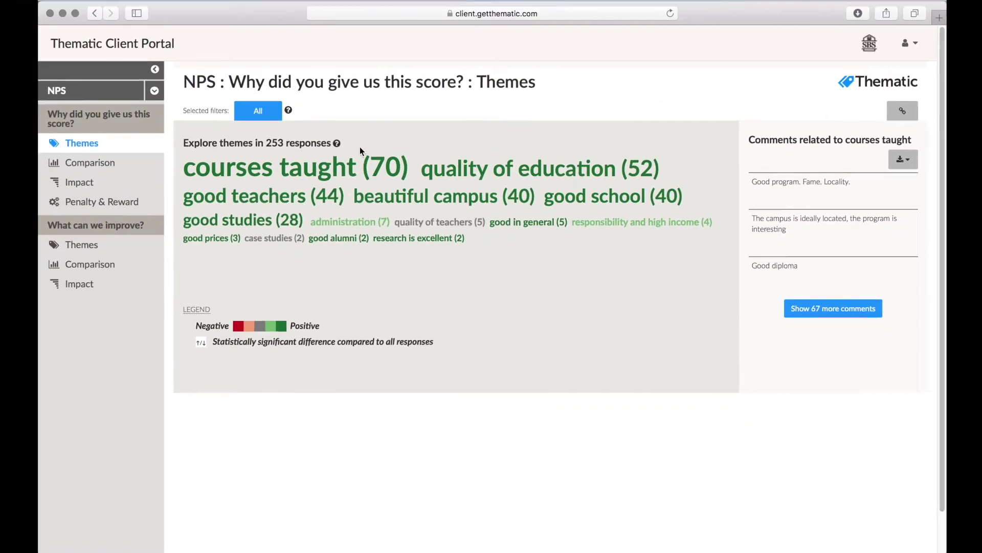
pyautogui.moveTo(313, 167)
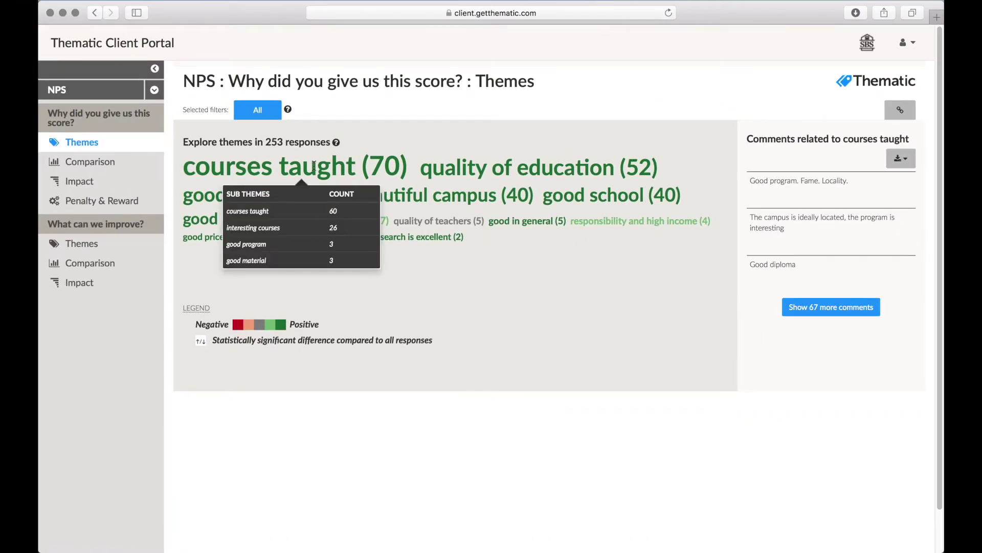
# - Show the comments for the beautiful campus sub-theme and read through the extended list
pyautogui.moveTo(377, 193)
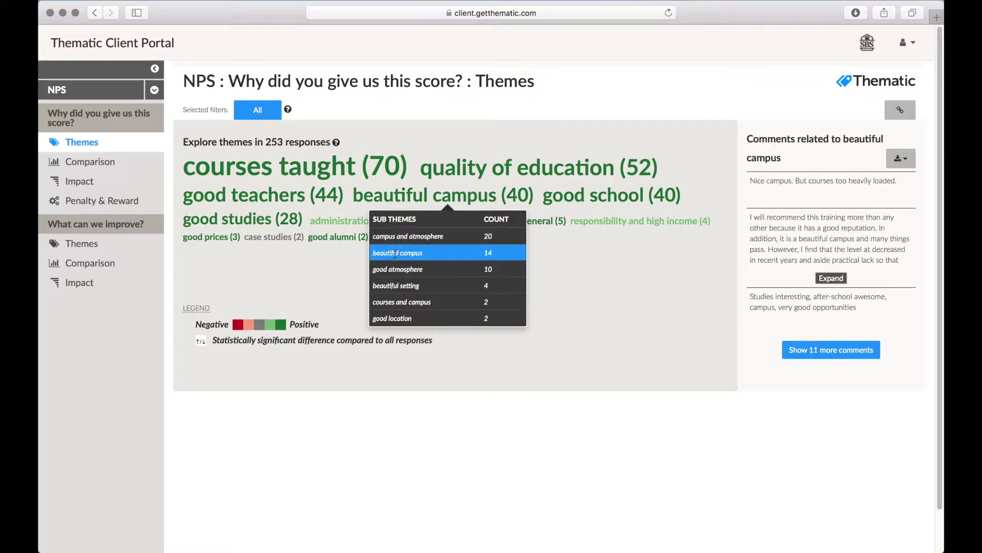
pyautogui.click(831, 278)
pyautogui.click(826, 369)
pyautogui.scroll(-10, 830, 377)
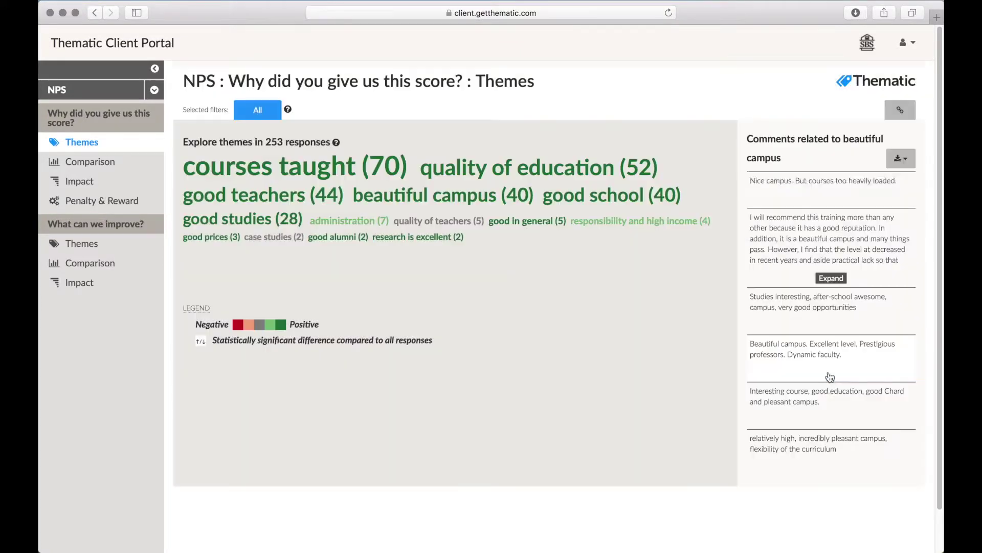
pyautogui.scroll(-15, 829, 373)
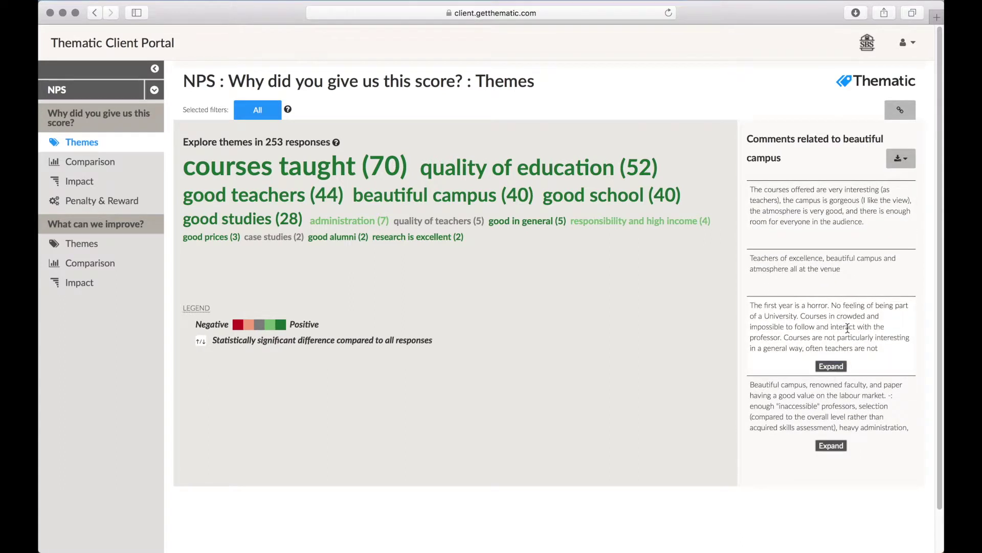
# - Download all comments related to beautiful campus and close the exported spreadsheet
pyautogui.click(903, 163)
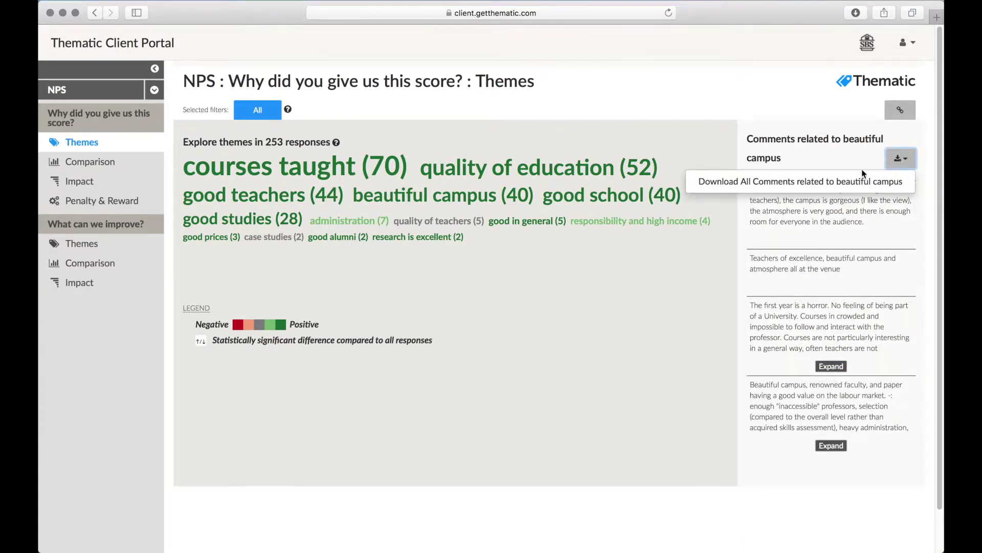
pyautogui.click(840, 181)
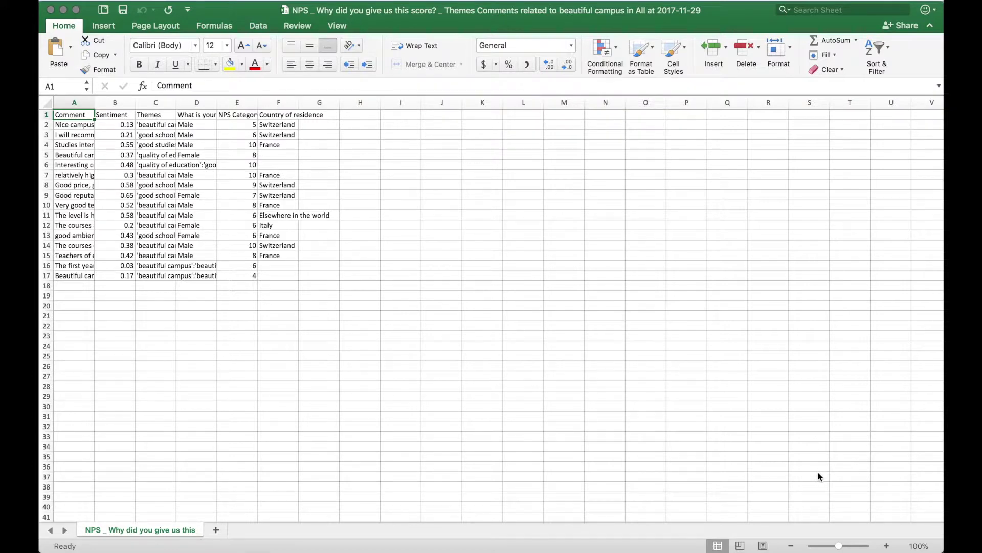
pyautogui.click(51, 9)
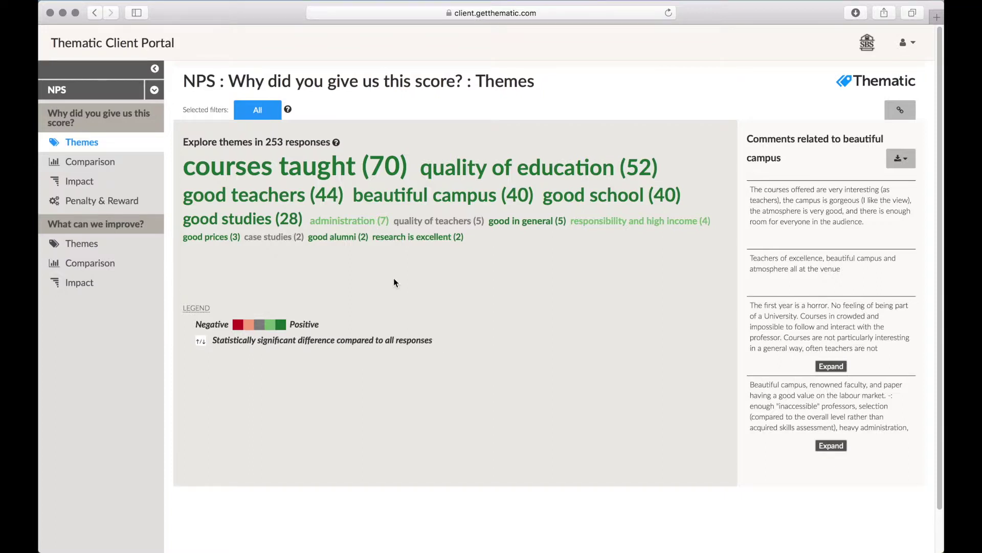
# - Filter the themes by country of residence, first Switzerland and after that France
pyautogui.click(258, 114)
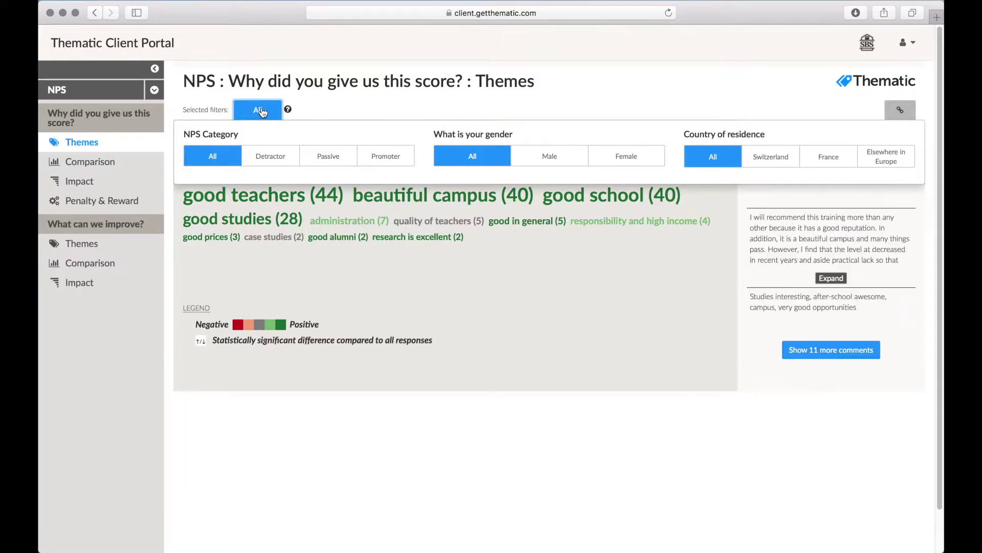
pyautogui.click(775, 160)
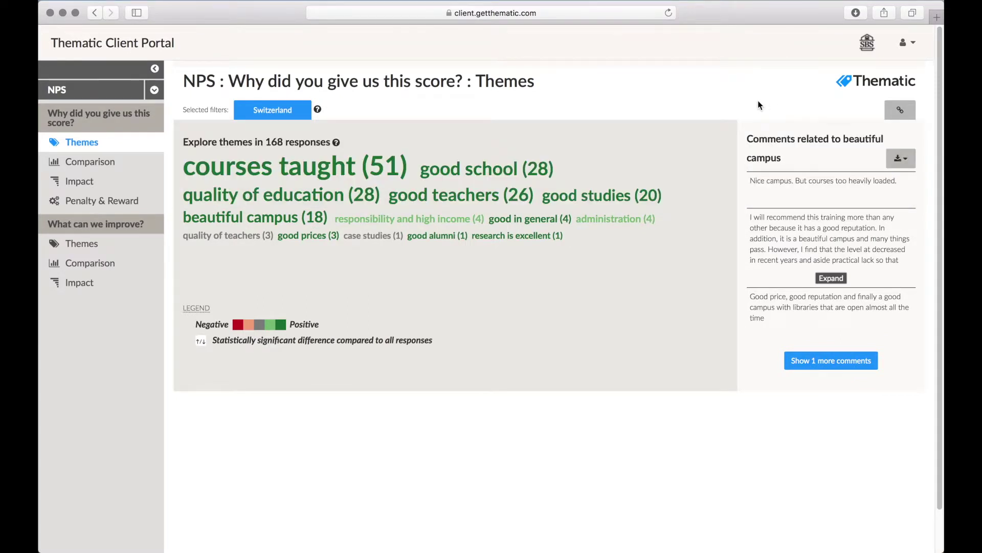
pyautogui.click(293, 109)
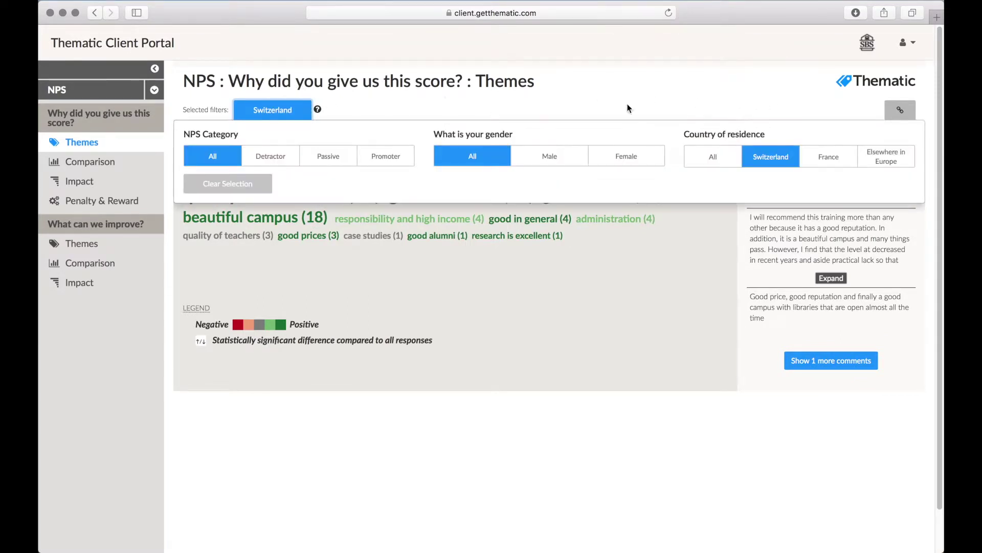
pyautogui.click(828, 161)
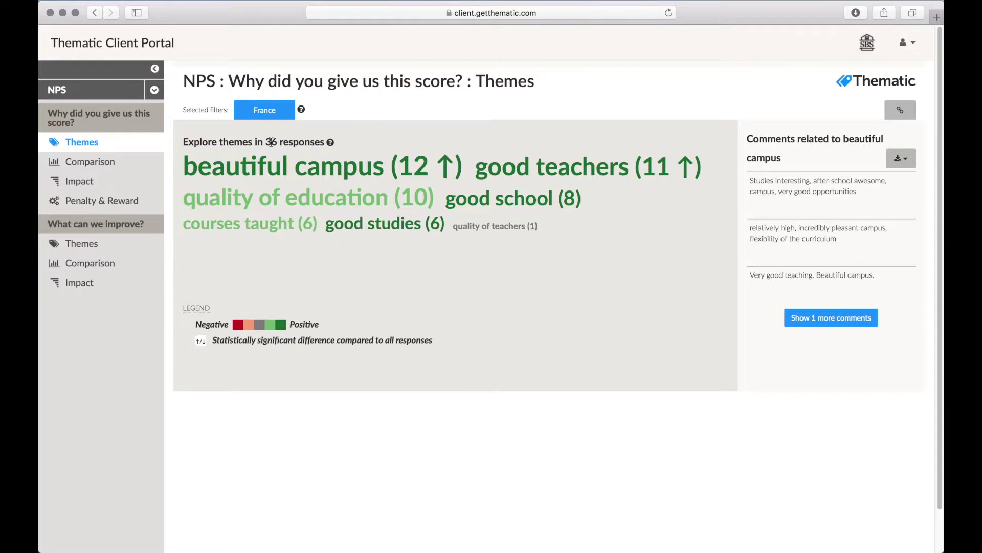
pyautogui.moveTo(275, 167)
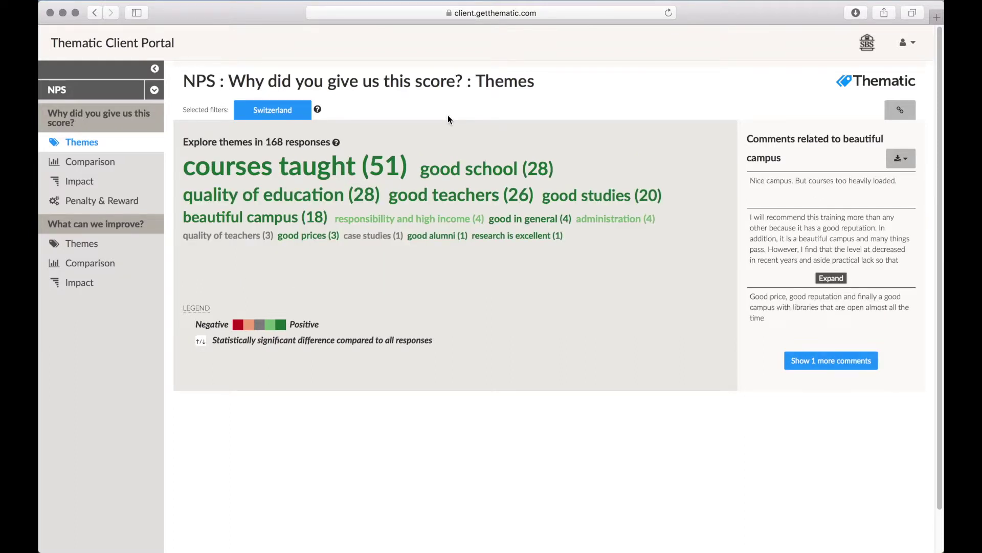
# - Open the theme comparison for the score question and drill down from good teachers to its teaching framework comments
pyautogui.click(148, 165)
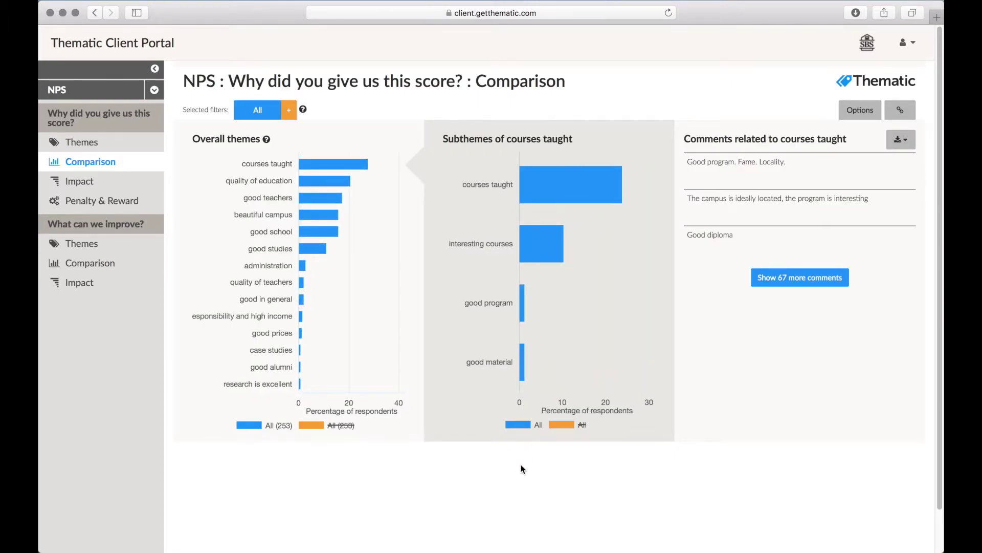
pyautogui.moveTo(362, 168)
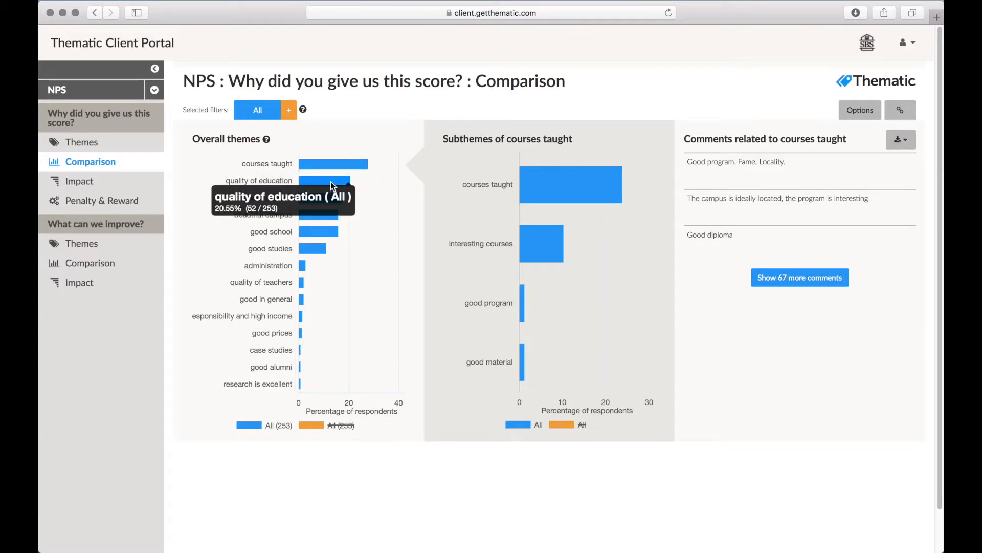
pyautogui.click(331, 182)
pyautogui.click(326, 202)
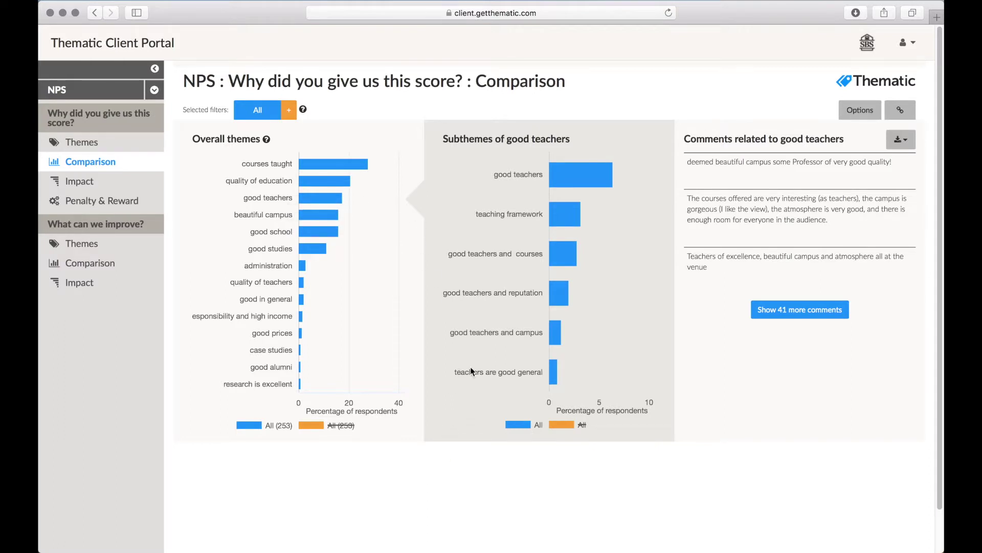
pyautogui.click(576, 177)
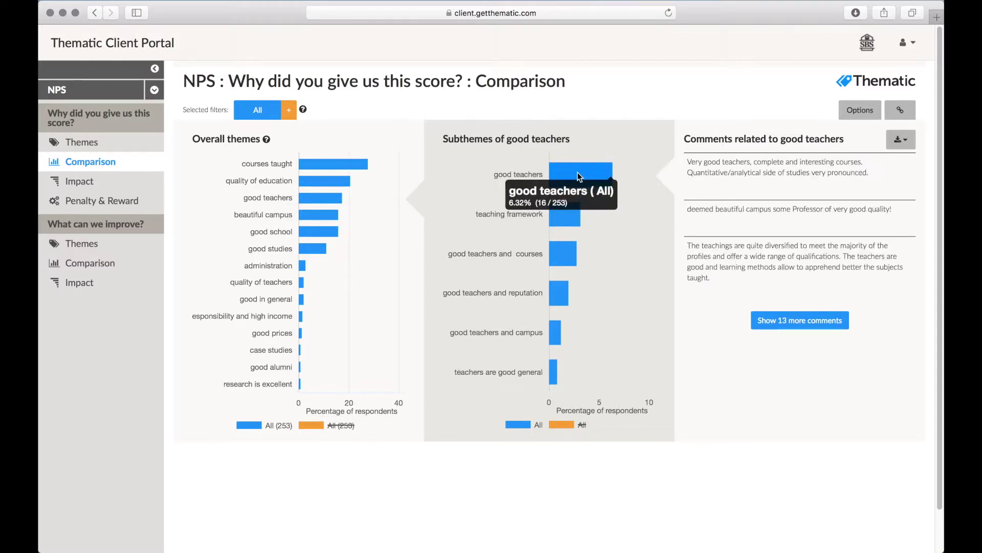
pyautogui.click(565, 216)
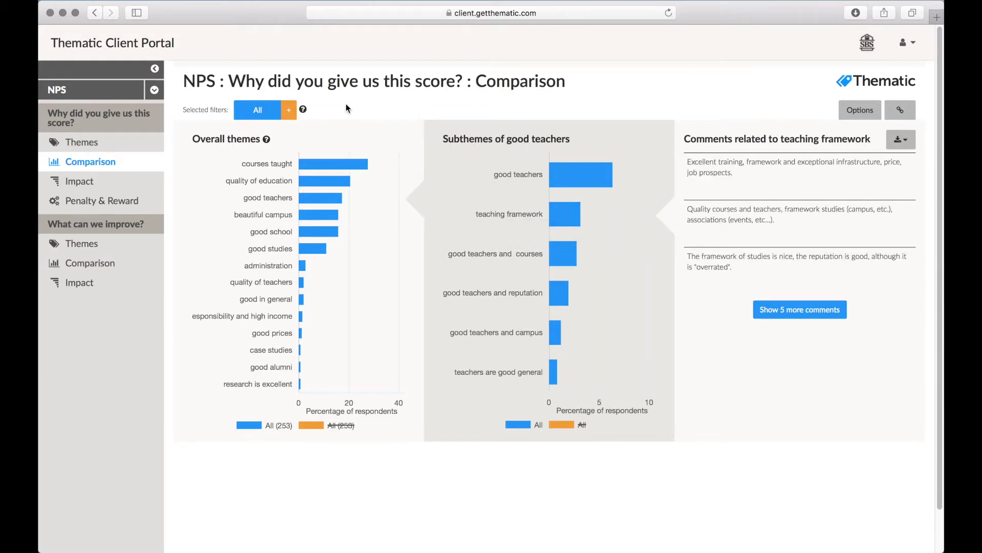
# - Compare the themes of respondents residing in Switzerland with those residing in France
pyautogui.click(256, 109)
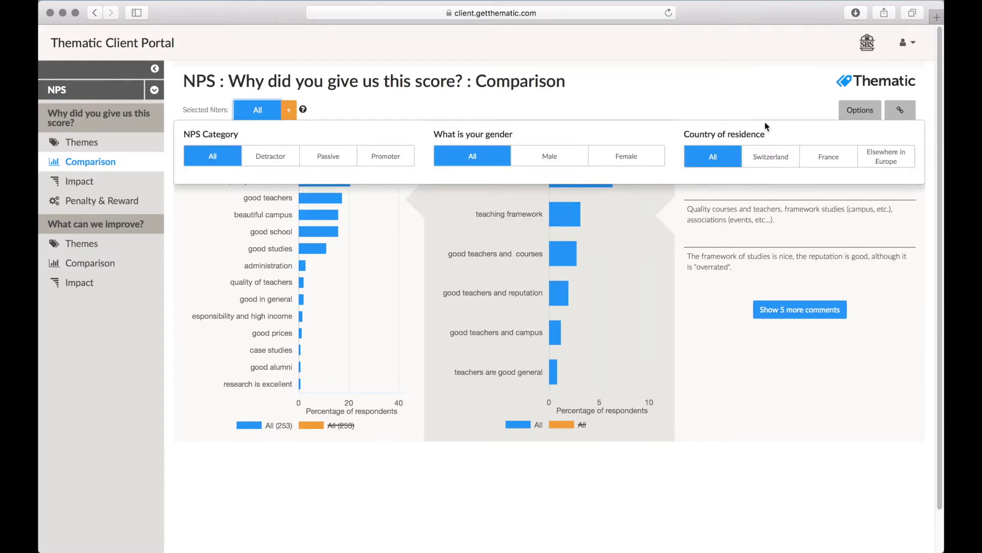
pyautogui.click(771, 156)
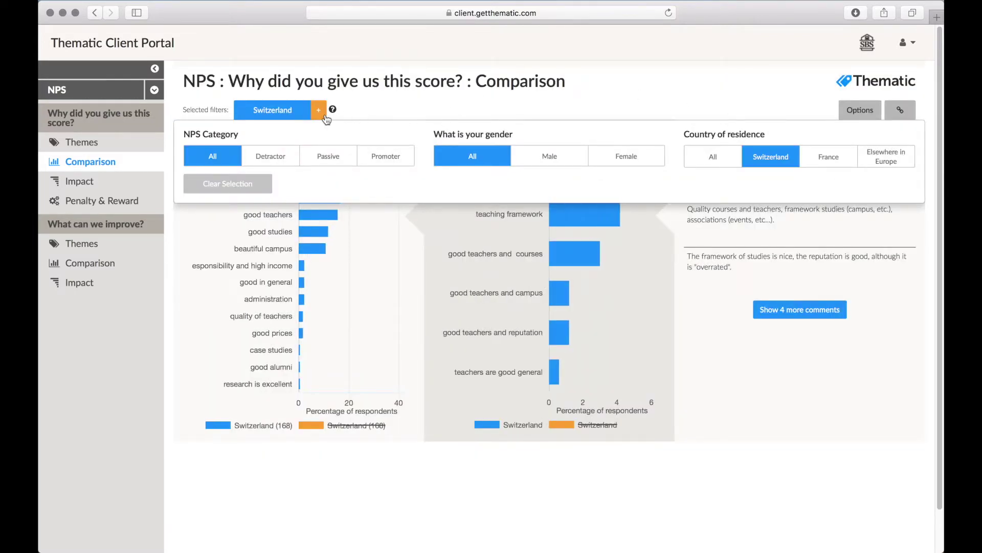
pyautogui.click(319, 111)
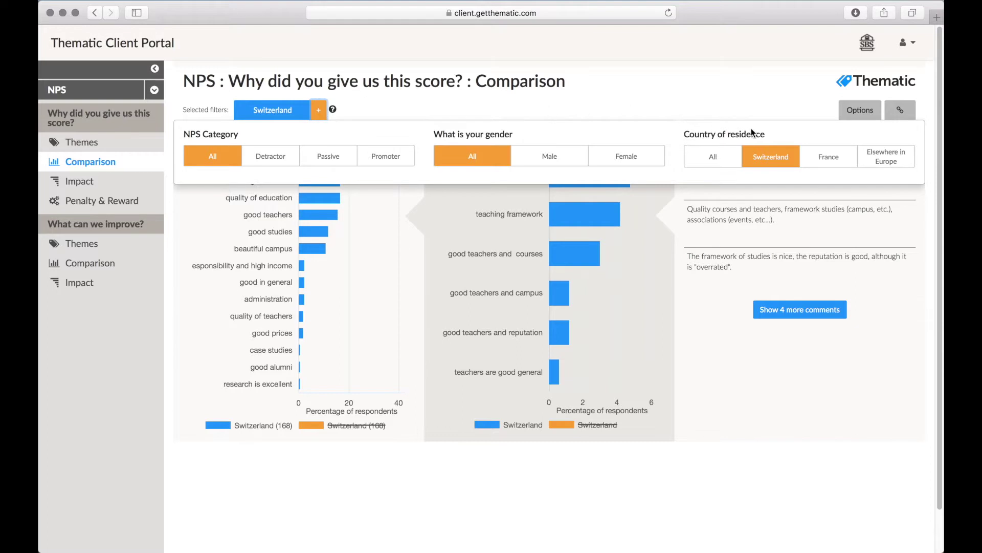
pyautogui.click(813, 162)
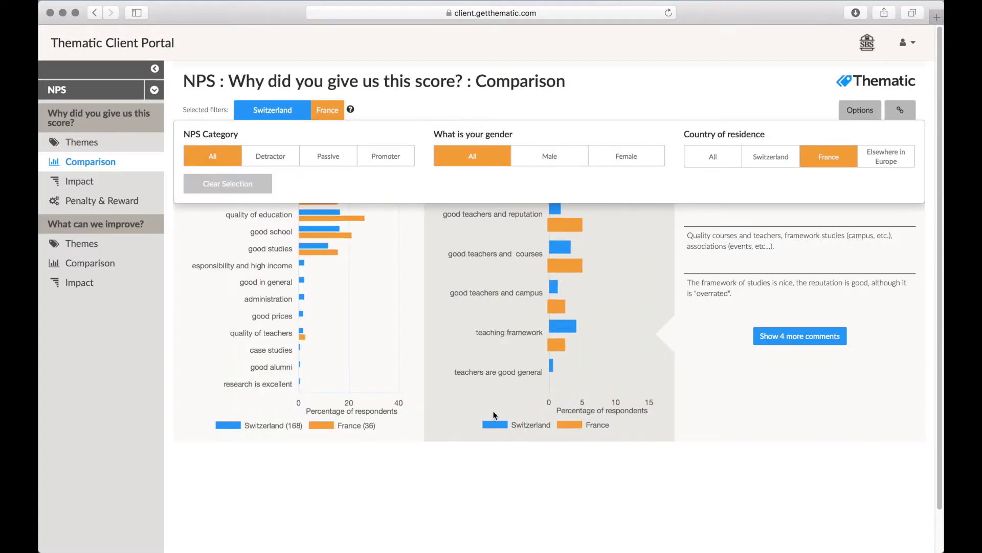
pyautogui.click(466, 456)
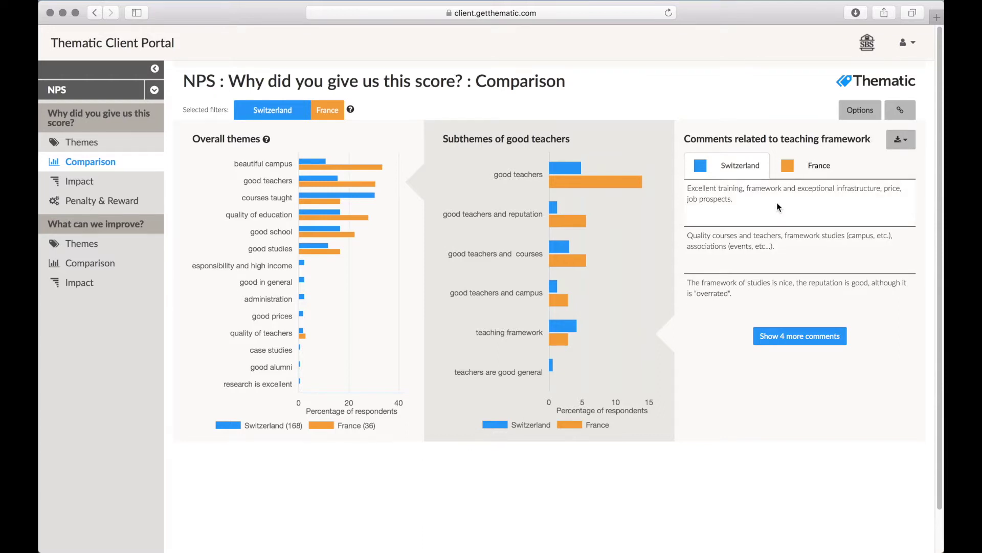
# - Order the compared themes by count and switch the ordering back to difference
pyautogui.click(859, 113)
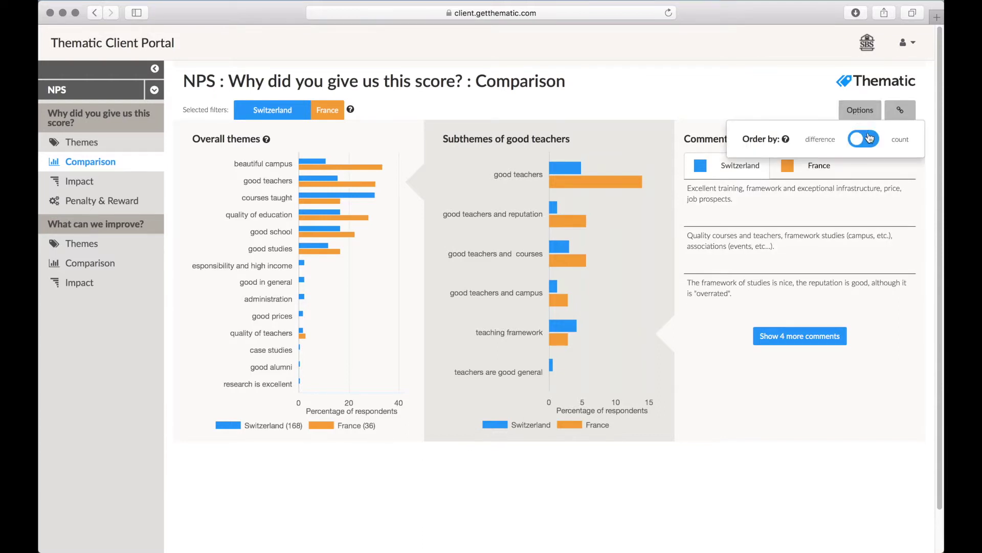
pyautogui.click(871, 141)
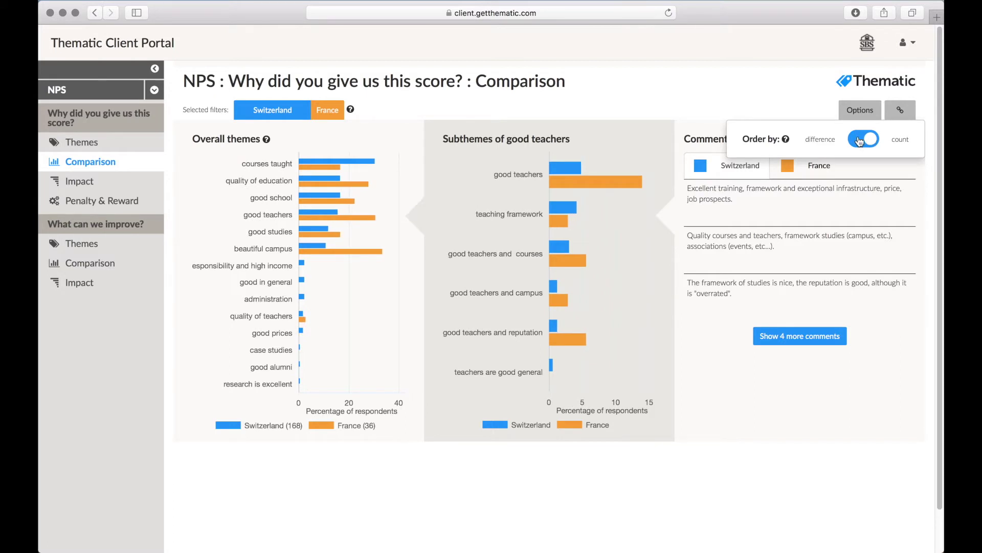
pyautogui.click(856, 142)
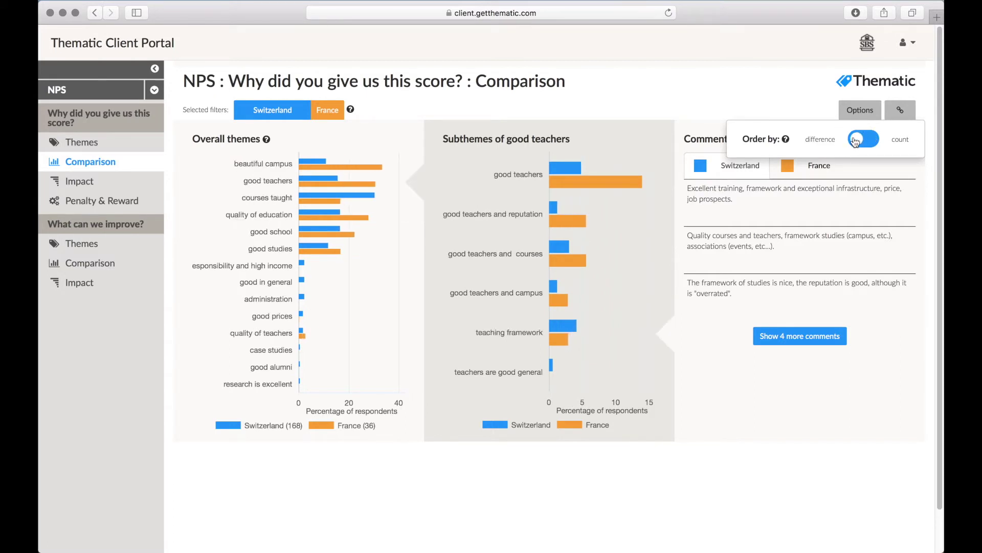
pyautogui.click(714, 108)
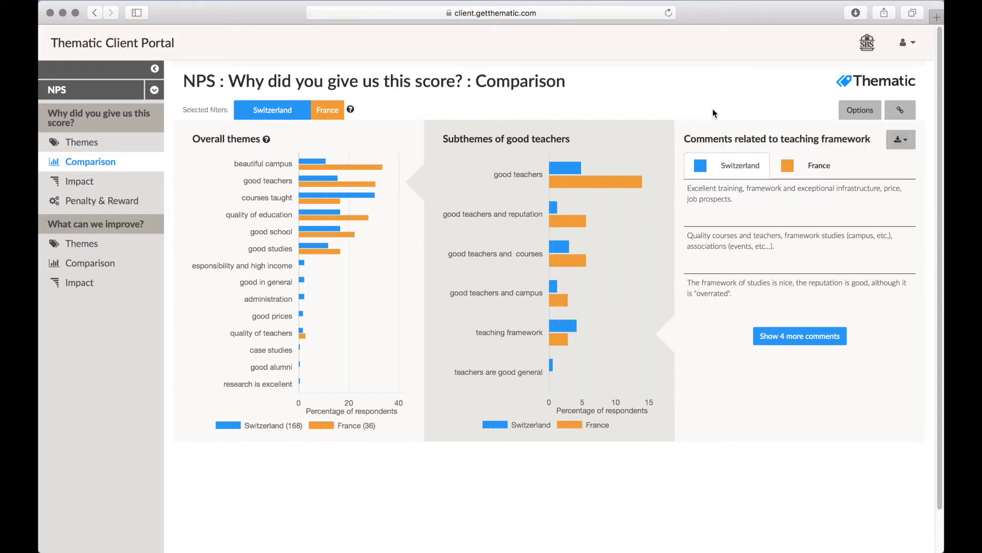
# - Check the statistical significance of Switzerland's results for beautiful campus and good teachers
pyautogui.moveTo(319, 162)
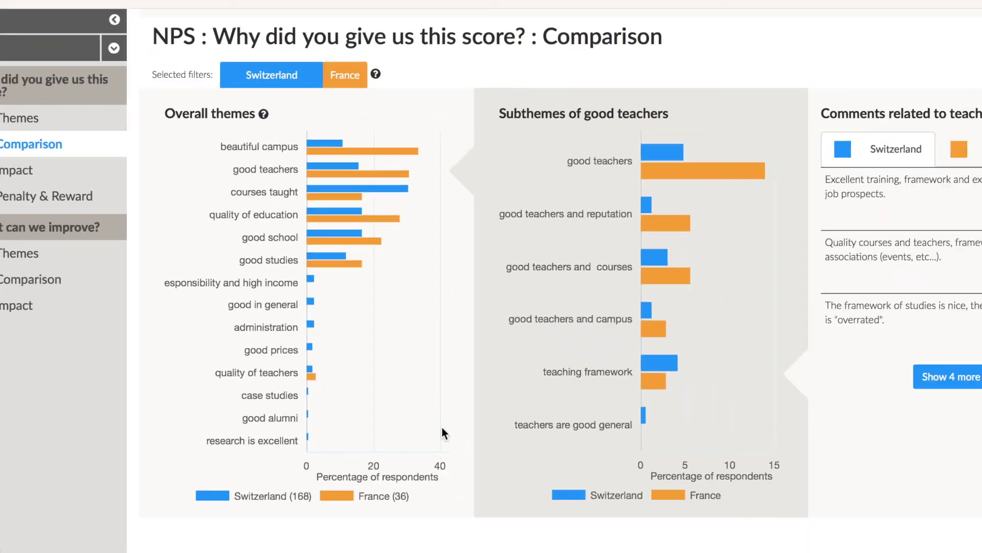
pyautogui.moveTo(319, 161)
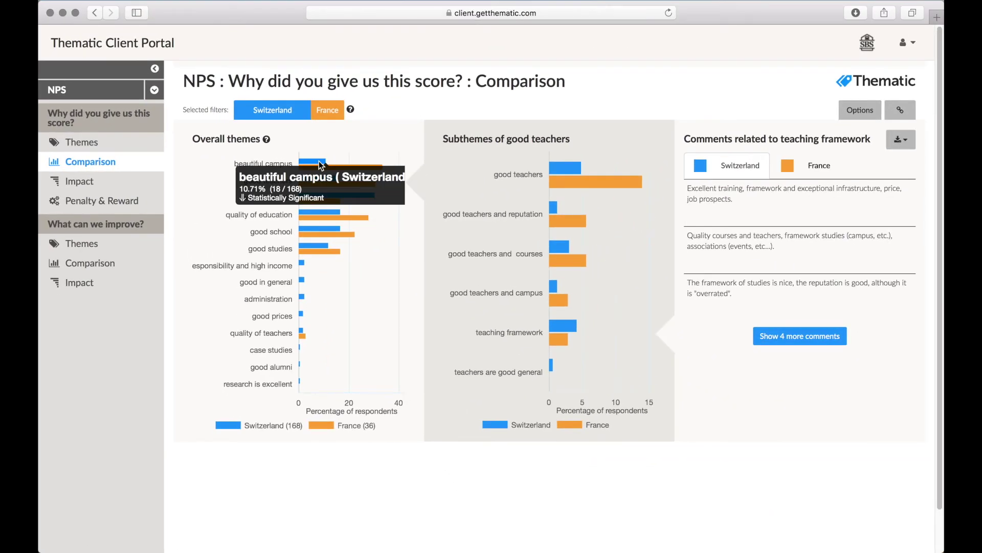
pyautogui.moveTo(316, 183)
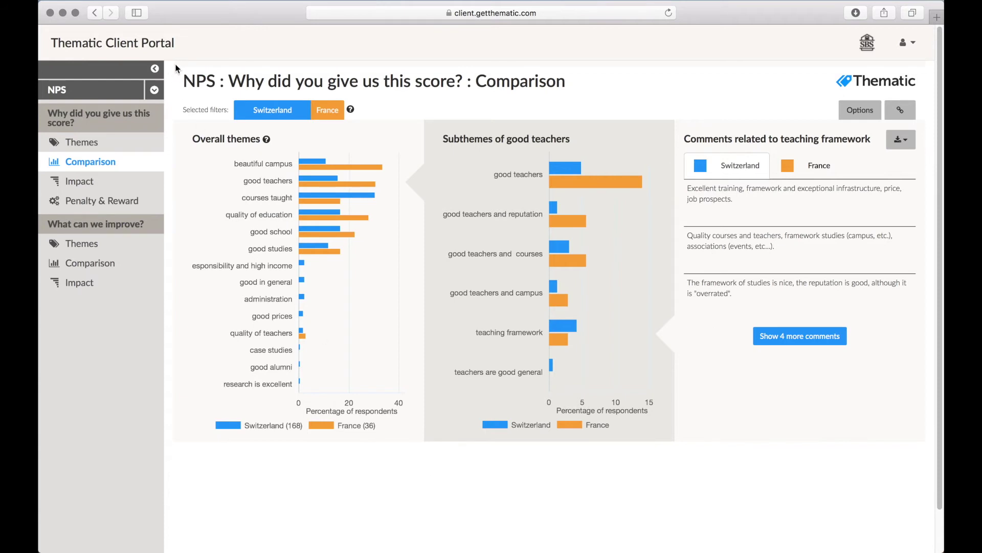
# - Capture a screenshot of the overall themes and subthemes charts, and view the comparison's sharing link and download options
pyautogui.press('super+shift+4')
pyautogui.moveTo(175, 65); pyautogui.dragTo(682, 453)
pyautogui.click(901, 111)
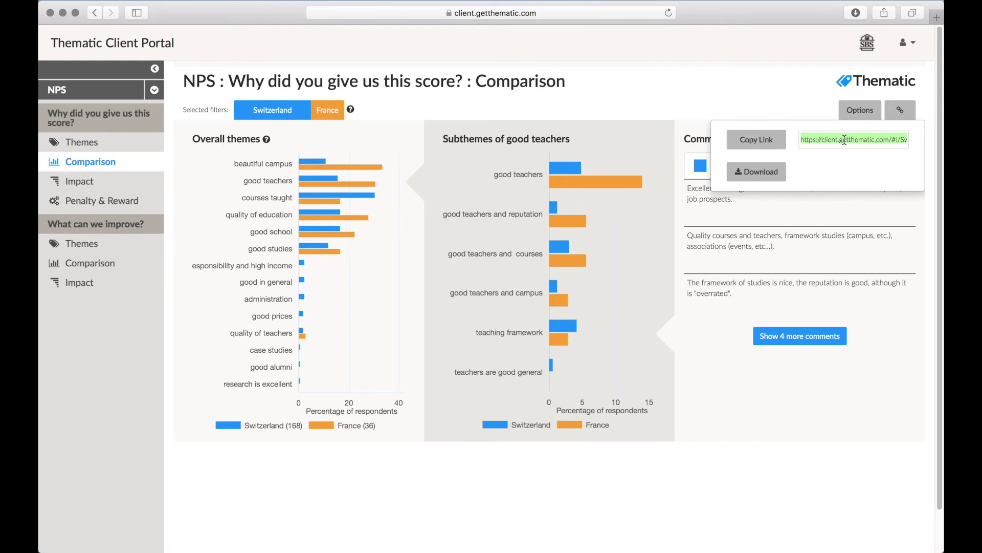
pyautogui.click(763, 103)
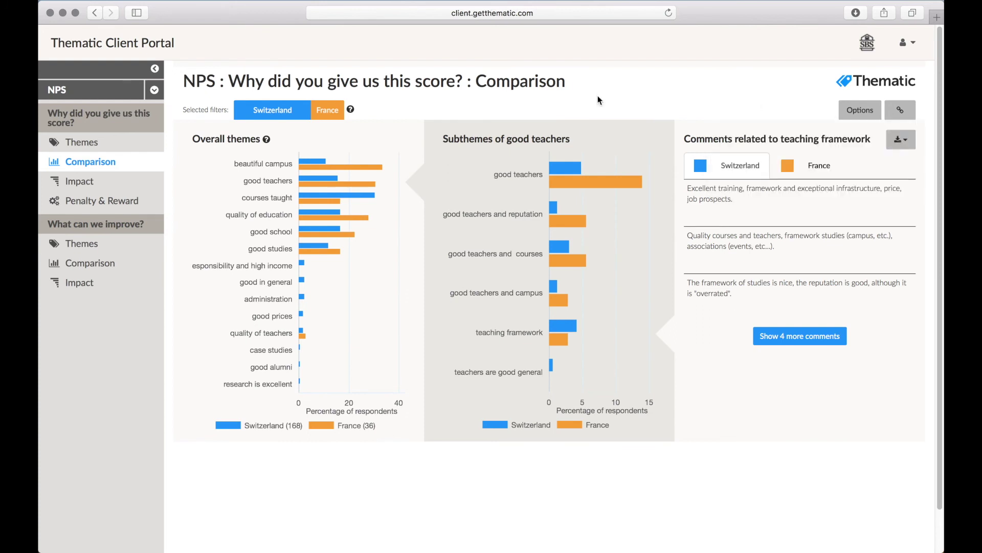
# - Log out of the client portal
pyautogui.click(906, 43)
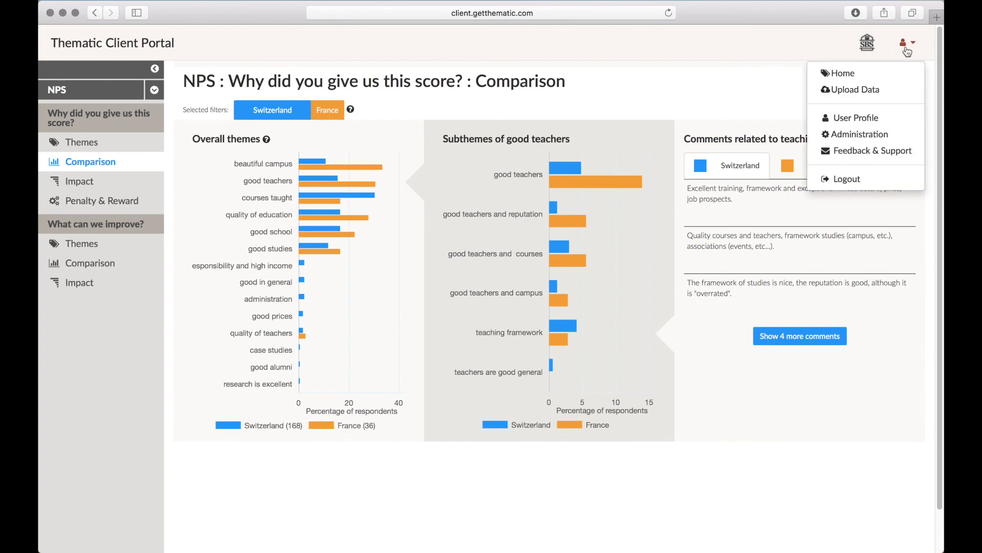
pyautogui.click(847, 180)
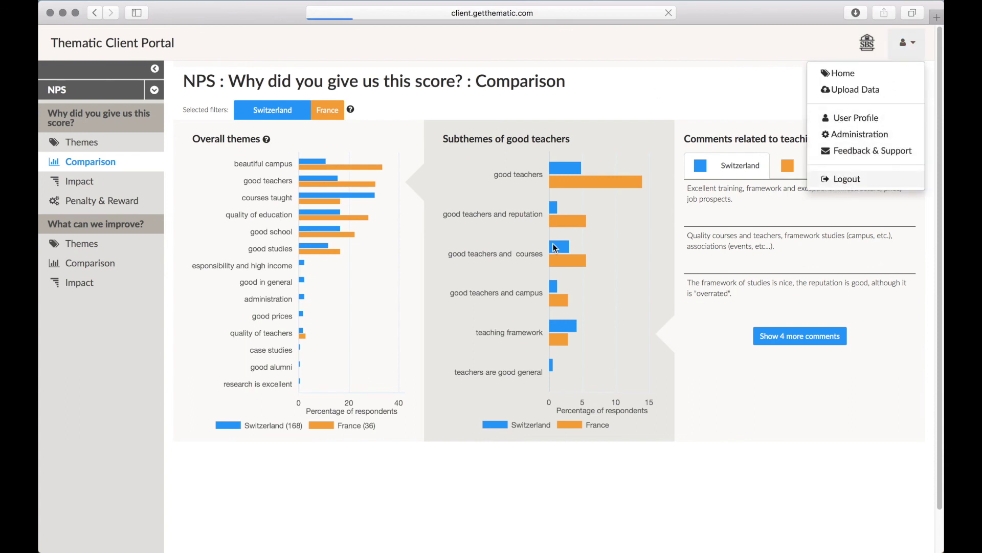